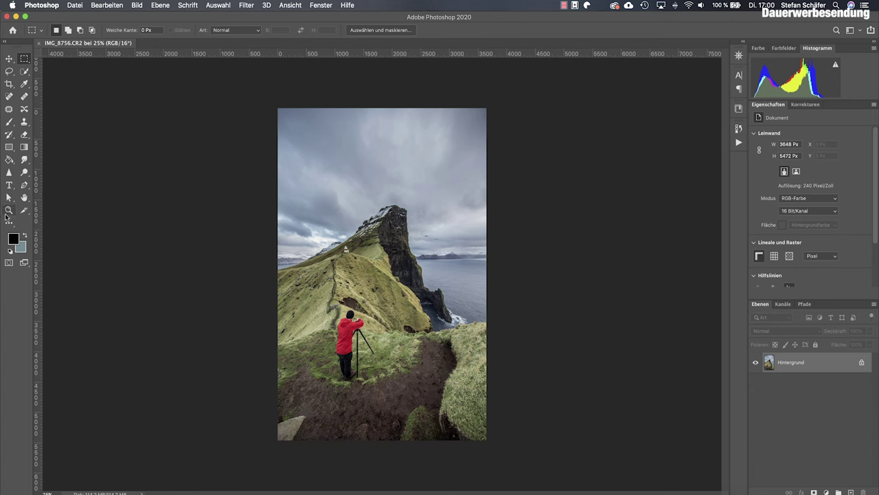
Step: Zoom in on the photographer and add an empty layer, Ebene 1, above Hintergrund
{"action": "left_click", "coordinate": [9, 212]}
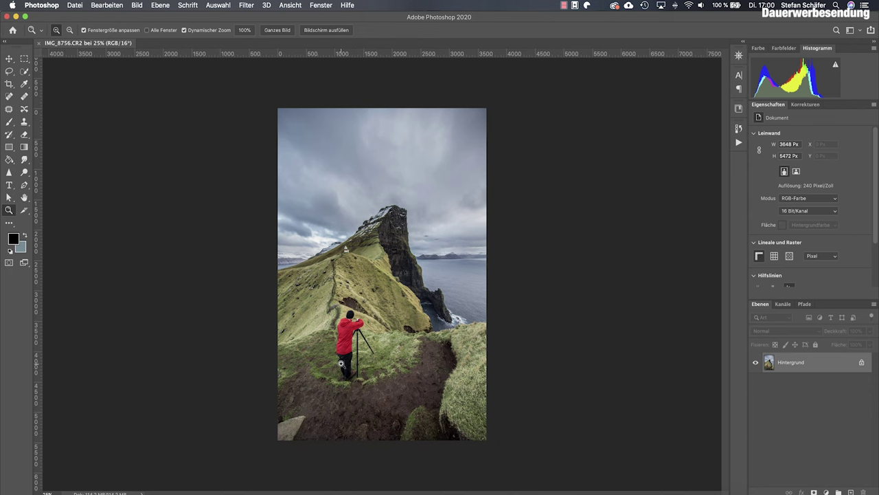
{"action": "left_click", "coordinate": [340, 363]}
{"action": "scroll", "coordinate": [346, 361], "scroll_direction": "up", "scroll_amount": 3}
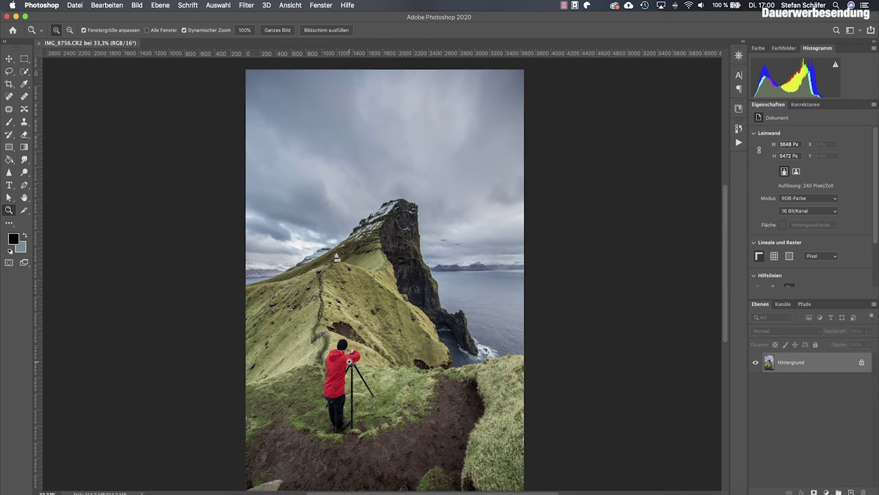
{"action": "scroll", "coordinate": [348, 360], "scroll_direction": "down", "scroll_amount": 1}
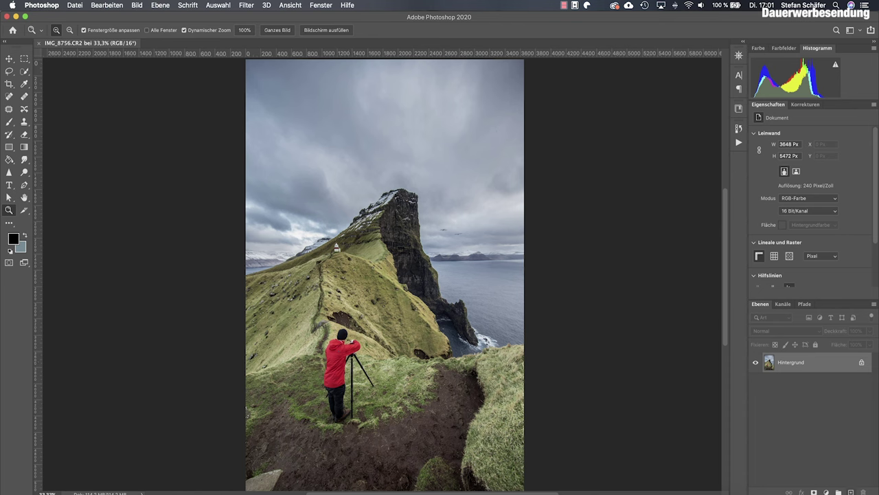
{"action": "left_click", "coordinate": [851, 492]}
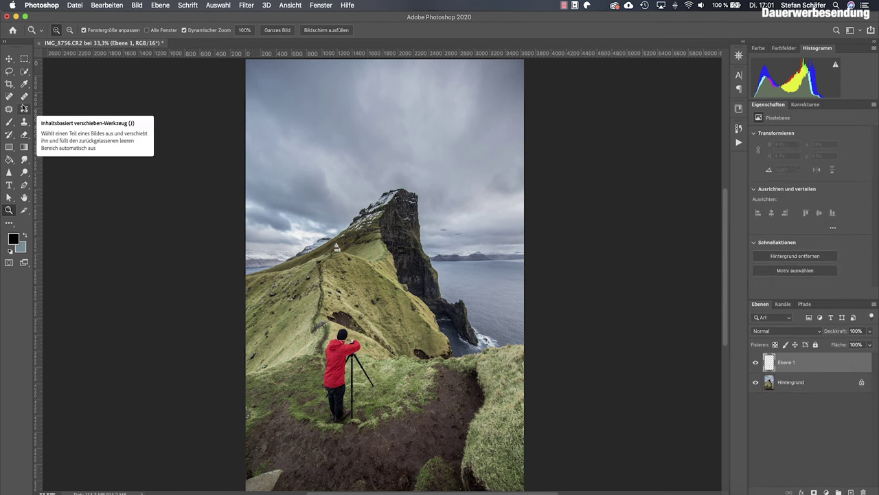
Step: Clone grass over the tripod leg on Ebene 1, then delete Ebene 1 via the trash can
{"action": "left_click", "coordinate": [24, 122]}
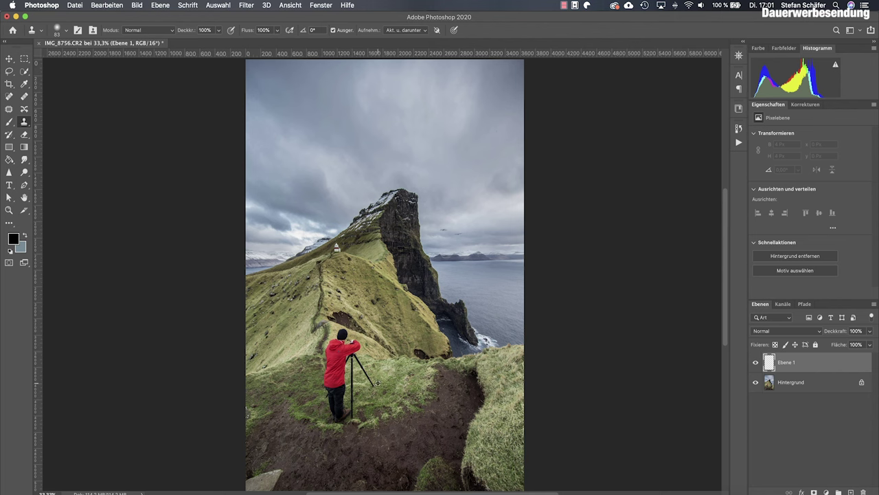
{"action": "left_click_drag", "start_coordinate": [374, 382], "coordinate": [370, 378]}
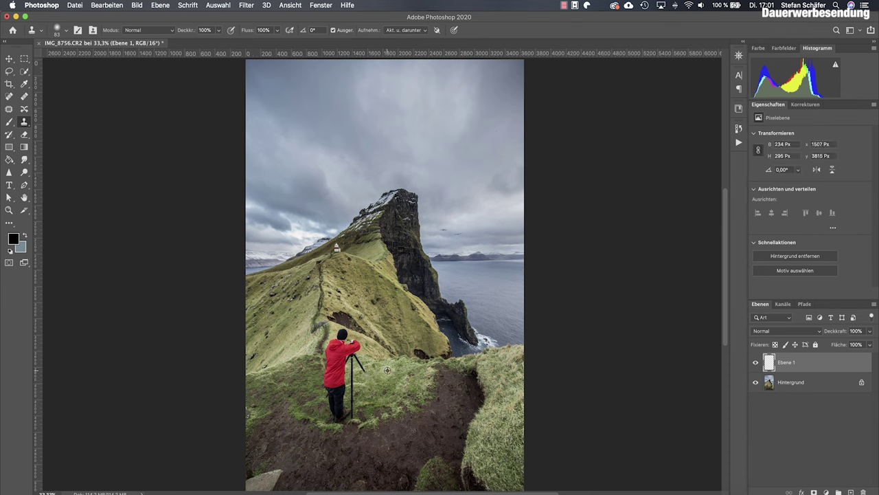
{"action": "left_click_drag", "start_coordinate": [364, 366], "coordinate": [361, 360]}
{"action": "left_click_drag", "start_coordinate": [363, 367], "coordinate": [357, 358]}
{"action": "left_click_drag", "start_coordinate": [360, 364], "coordinate": [357, 360]}
{"action": "left_click_drag", "start_coordinate": [804, 366], "coordinate": [863, 492]}
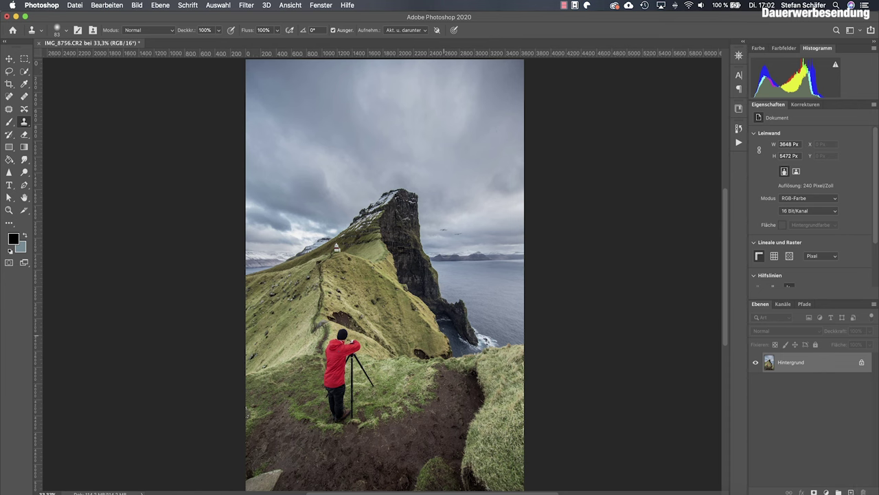
Step: Draw a loose Lasso selection around the red-jacketed photographer and his tripod
{"action": "left_click", "coordinate": [8, 73]}
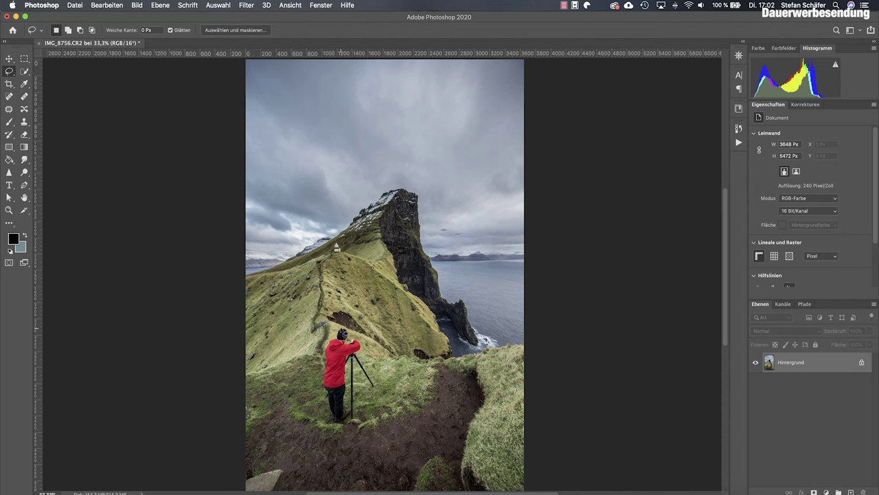
{"action": "key", "text": "m"}
{"action": "left_click", "coordinate": [10, 71]}
{"action": "mouse_move", "coordinate": [325, 341]}
{"action": "left_mouse_down"}
{"action": "mouse_move", "coordinate": [320, 417]}
{"action": "mouse_move", "coordinate": [347, 432]}
{"action": "mouse_move", "coordinate": [384, 399]}
{"action": "mouse_move", "coordinate": [369, 346]}
{"action": "mouse_move", "coordinate": [342, 331]}
{"action": "left_mouse_up"}
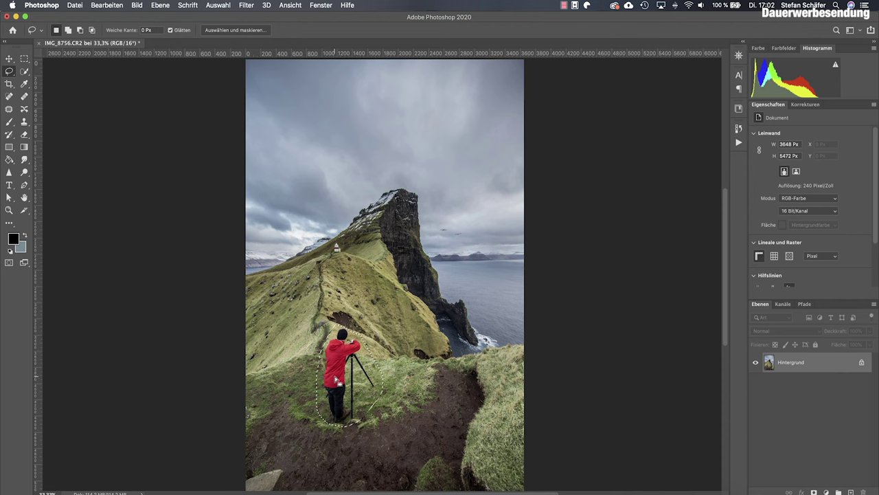
Step: Open Edit > Content-Aware Fill for the photographer selection
{"action": "left_click", "coordinate": [109, 5]}
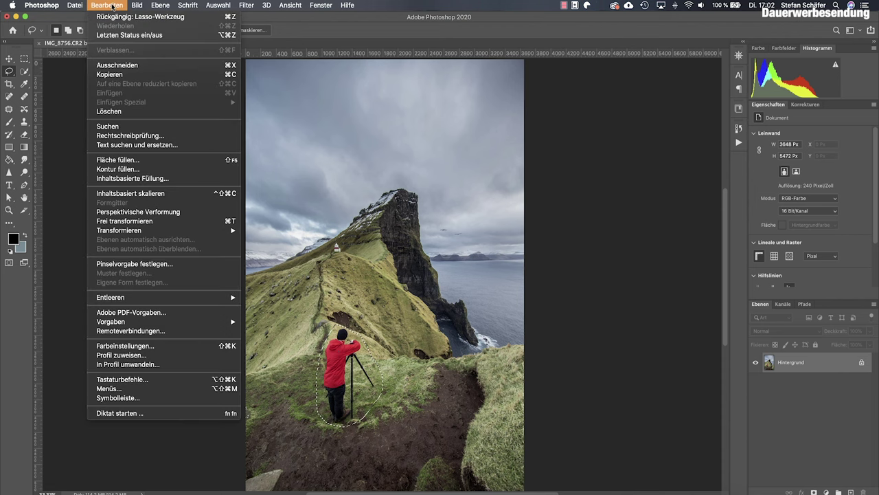
{"action": "left_click", "coordinate": [148, 179]}
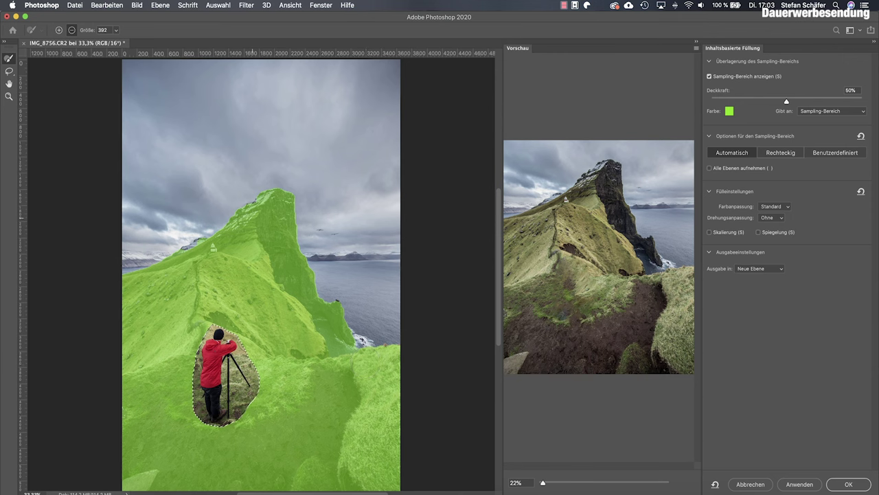
Step: Subtract the dark rock summit, cliff edge and white house from sampling, then view at 22%
{"action": "left_click_drag", "start_coordinate": [236, 220], "coordinate": [281, 202]}
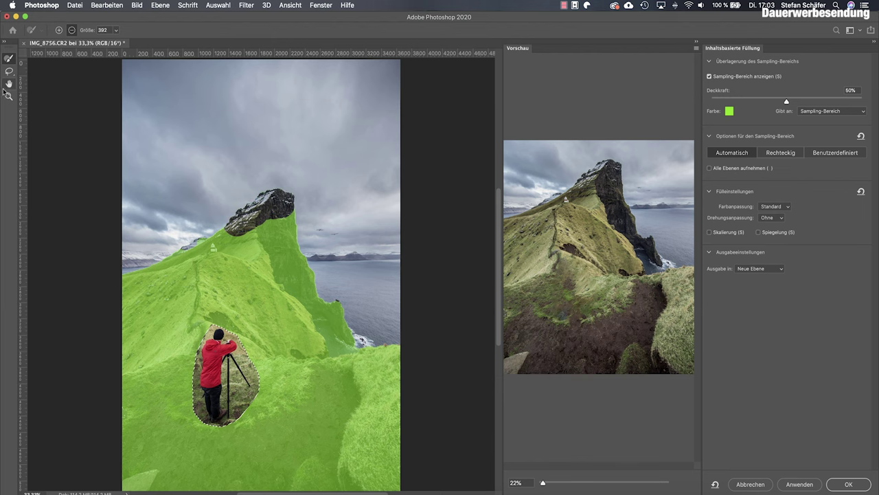
{"action": "scroll", "coordinate": [261, 275], "scroll_direction": "down", "scroll_amount": 1}
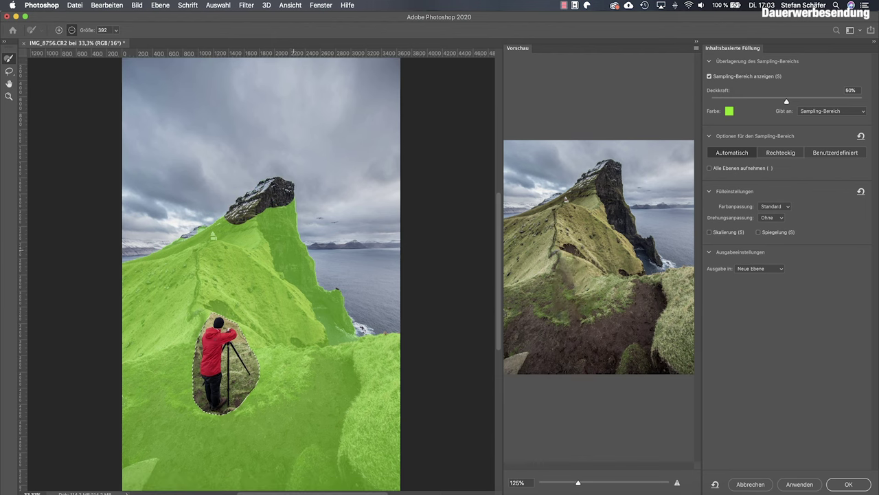
{"action": "mouse_move", "coordinate": [255, 200]}
{"action": "left_mouse_down"}
{"action": "mouse_move", "coordinate": [280, 203]}
{"action": "mouse_move", "coordinate": [291, 241]}
{"action": "left_mouse_up"}
{"action": "mouse_move", "coordinate": [276, 231]}
{"action": "left_mouse_down"}
{"action": "mouse_move", "coordinate": [341, 319]}
{"action": "mouse_move", "coordinate": [324, 303]}
{"action": "left_mouse_up"}
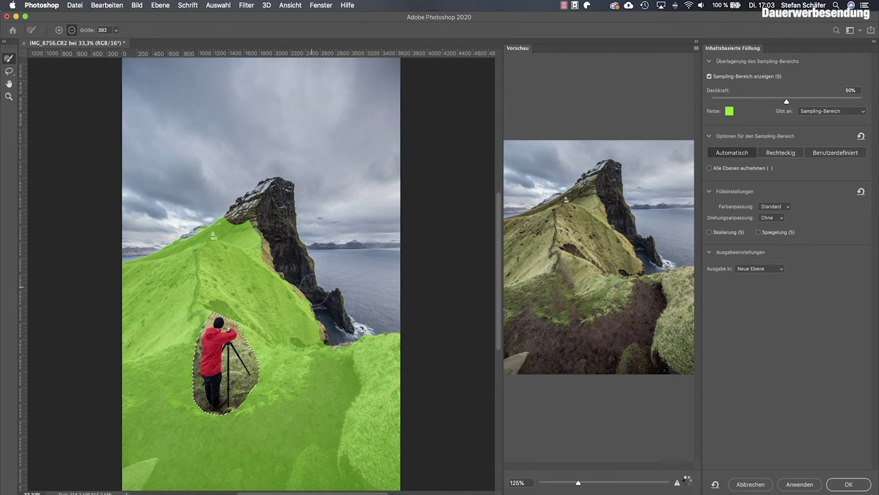
{"action": "left_click_drag", "start_coordinate": [265, 212], "coordinate": [223, 220]}
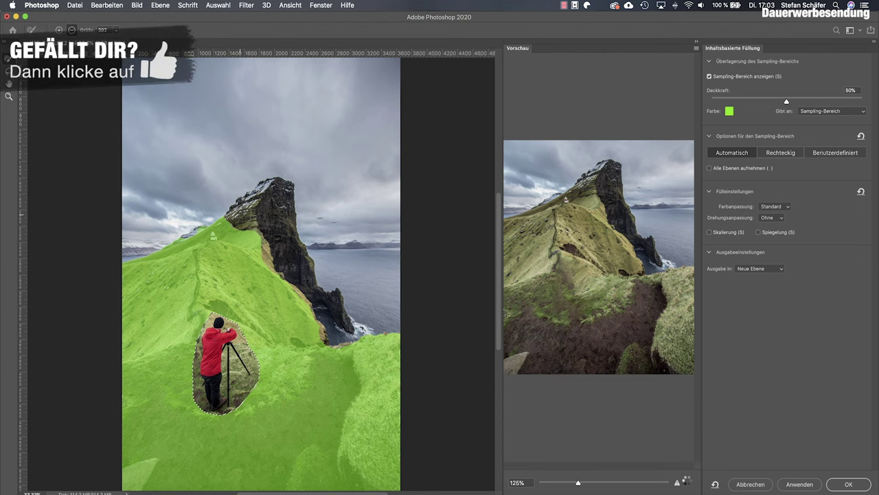
{"action": "left_click", "coordinate": [214, 232]}
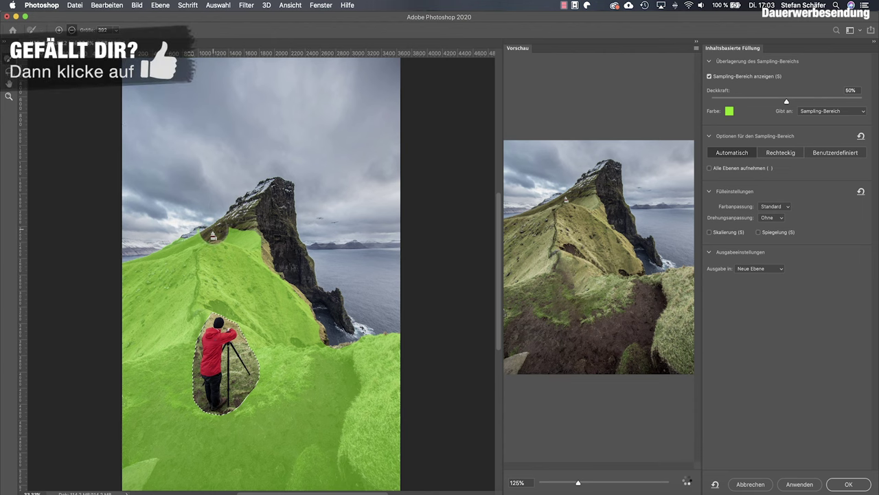
{"action": "scroll", "coordinate": [289, 224], "scroll_direction": "up", "scroll_amount": 1}
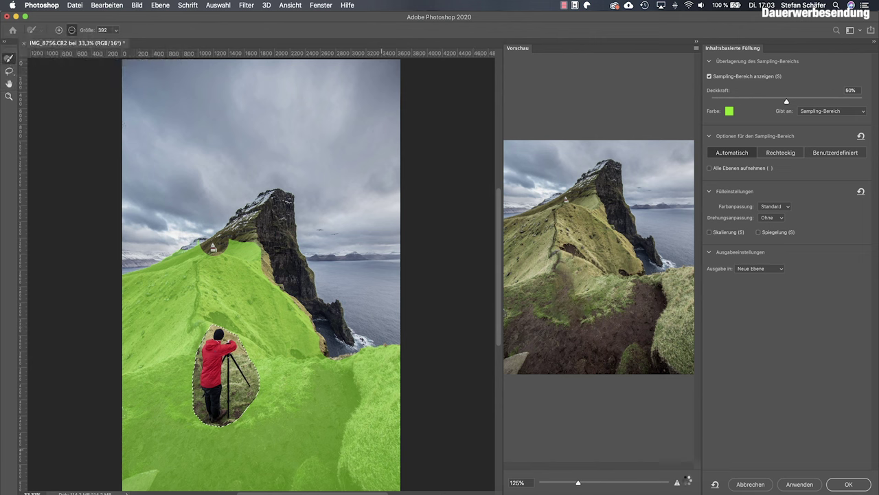
{"action": "left_click", "coordinate": [543, 483]}
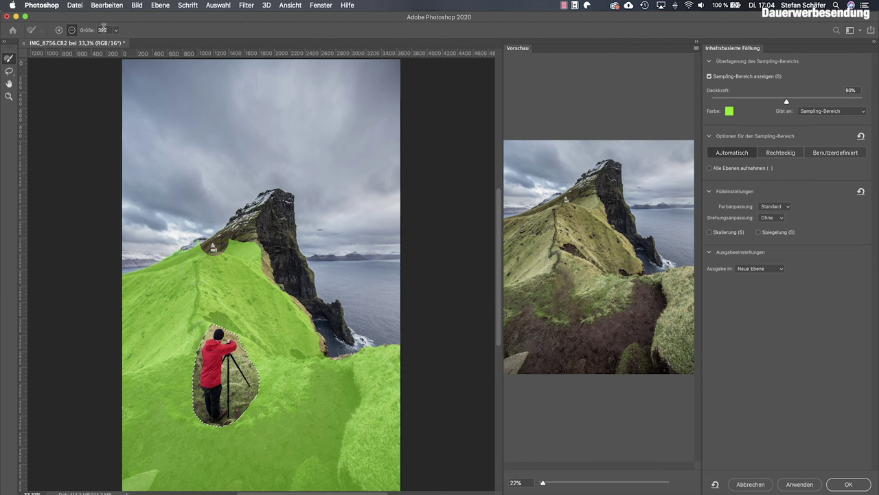
{"action": "left_click", "coordinate": [115, 30]}
{"action": "left_click_drag", "start_coordinate": [109, 41], "coordinate": [95, 42]}
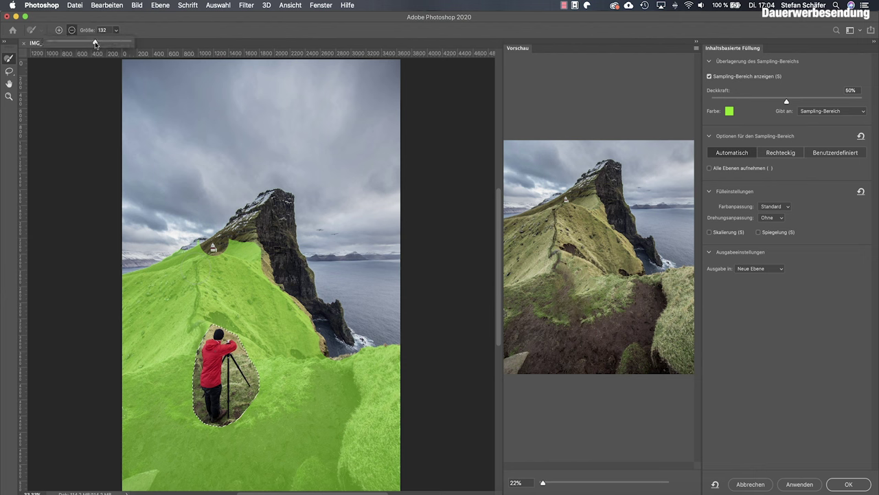
{"action": "left_click_drag", "start_coordinate": [200, 256], "coordinate": [189, 321]}
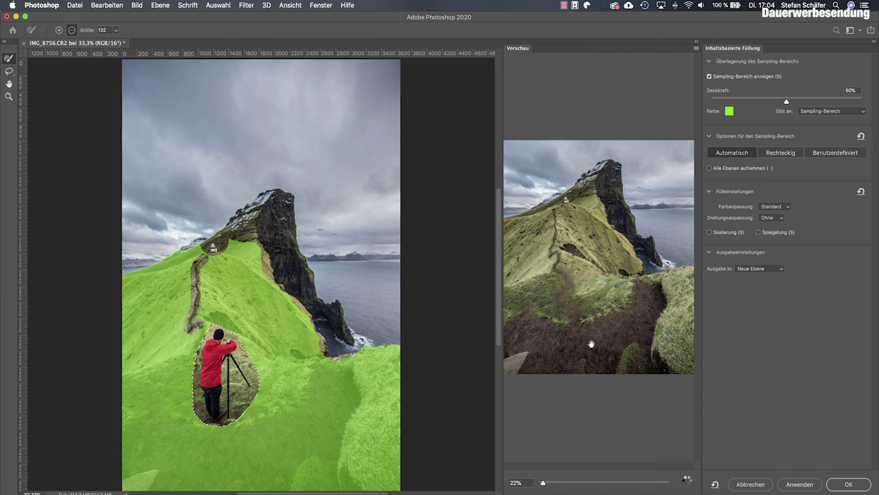
{"action": "scroll", "coordinate": [579, 286], "scroll_direction": "up", "scroll_amount": 6}
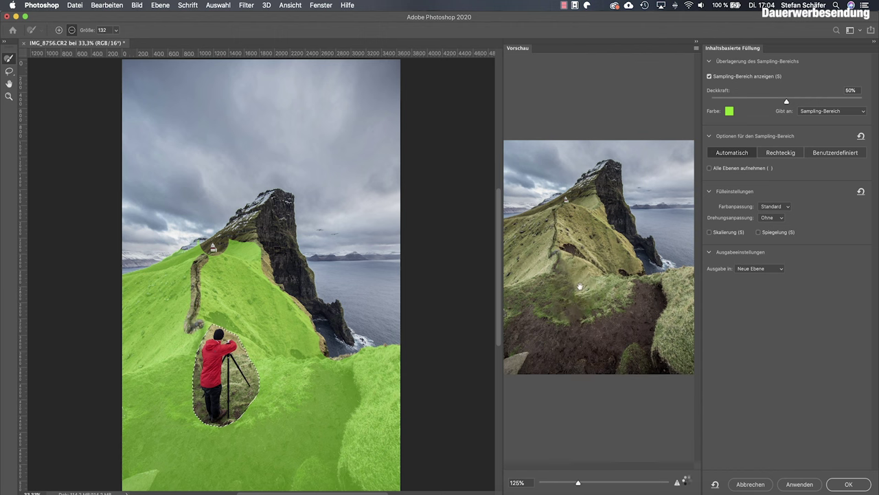
{"action": "scroll", "coordinate": [577, 333], "scroll_direction": "down", "scroll_amount": 6}
{"action": "left_click", "coordinate": [758, 270]}
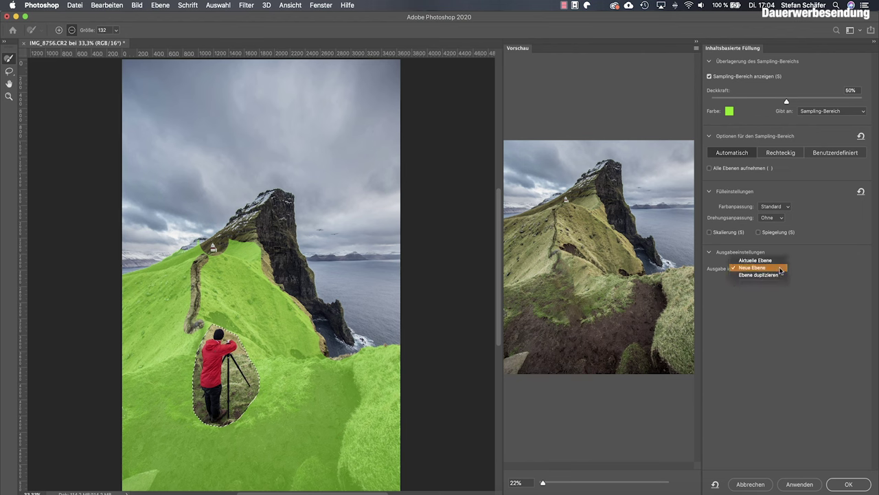
{"action": "left_click", "coordinate": [780, 270]}
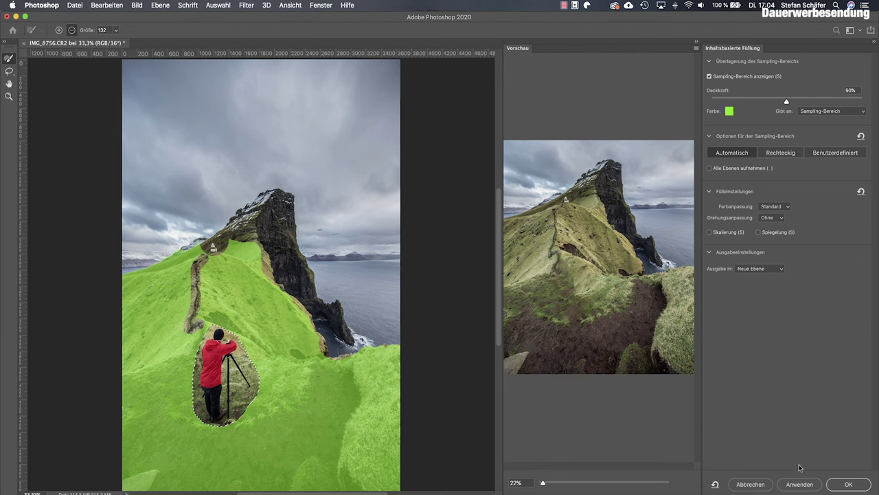
Step: Apply the fill to a new Hintergrund Kopie layer, deselect, and zoom to 100% on the ground
{"action": "left_click", "coordinate": [849, 484]}
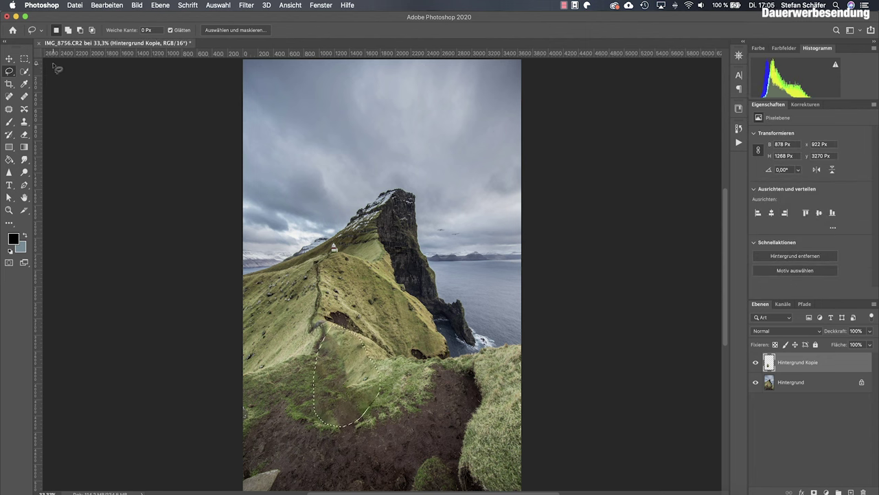
{"action": "key", "text": "super+d"}
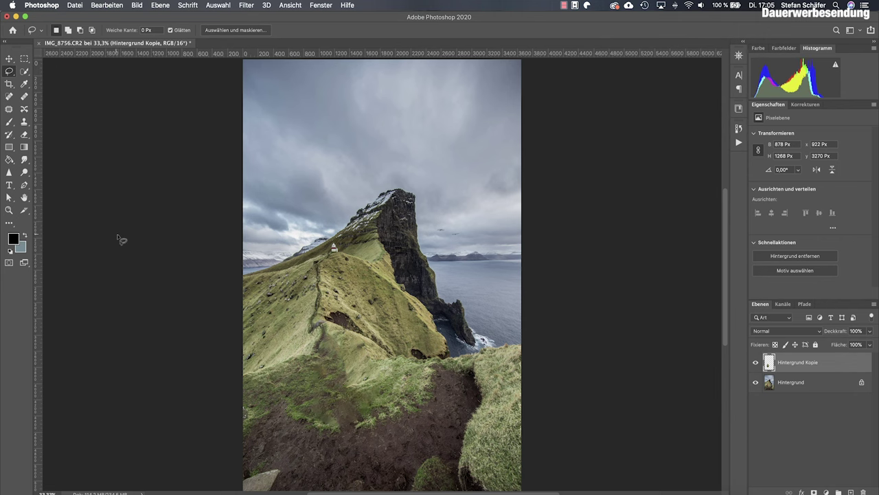
{"action": "left_click", "coordinate": [9, 210]}
{"action": "left_click", "coordinate": [342, 449]}
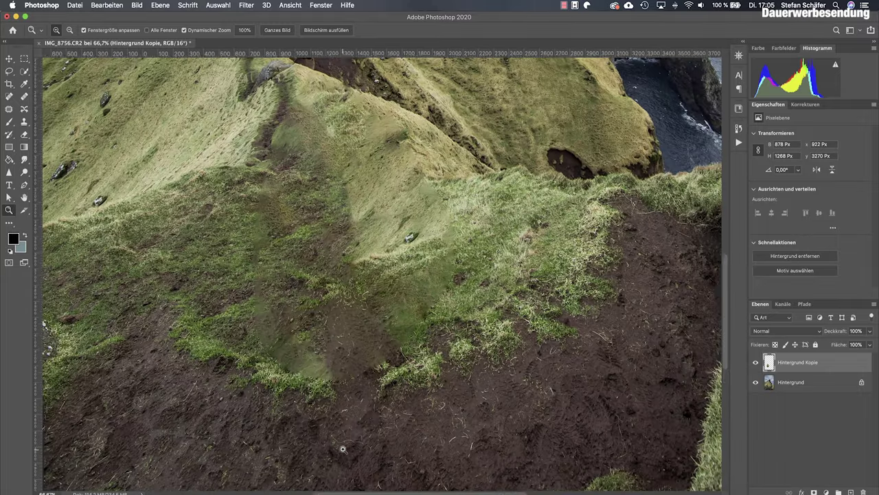
{"action": "left_click", "coordinate": [342, 448]}
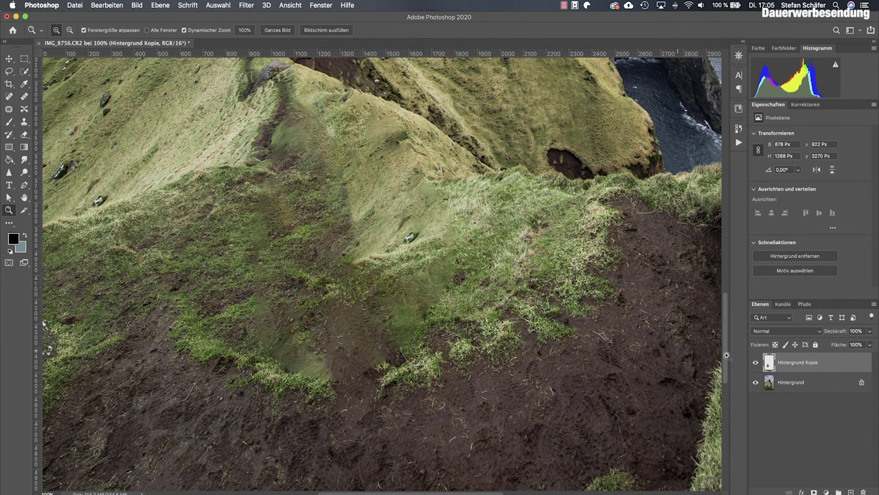
Step: Clone grass over the visible seams along the fill's grass edge
{"action": "left_click", "coordinate": [24, 121]}
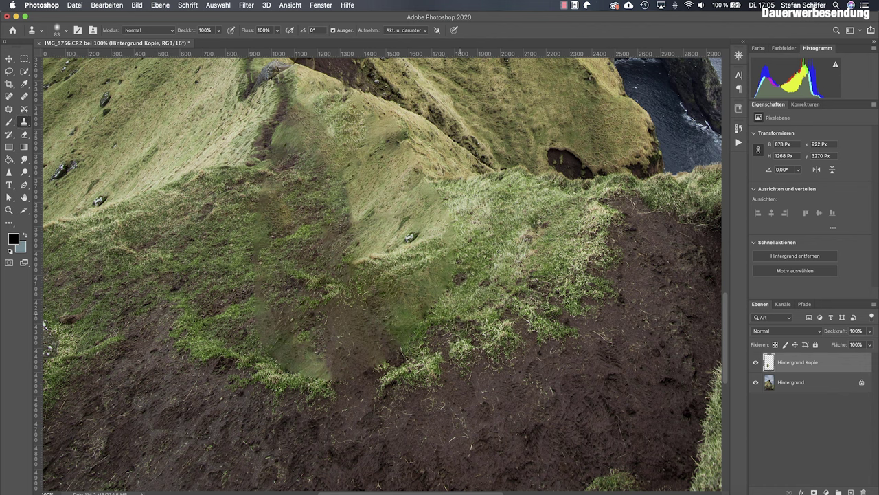
{"action": "left_click_drag", "start_coordinate": [432, 310], "coordinate": [451, 275]}
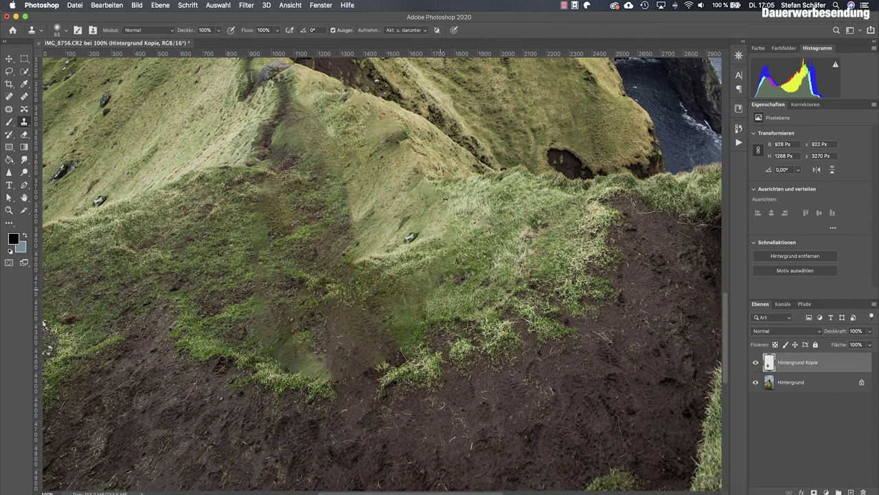
{"action": "mouse_move", "coordinate": [440, 270]}
{"action": "left_mouse_down"}
{"action": "mouse_move", "coordinate": [479, 252]}
{"action": "mouse_move", "coordinate": [471, 222]}
{"action": "mouse_move", "coordinate": [448, 210]}
{"action": "left_mouse_up"}
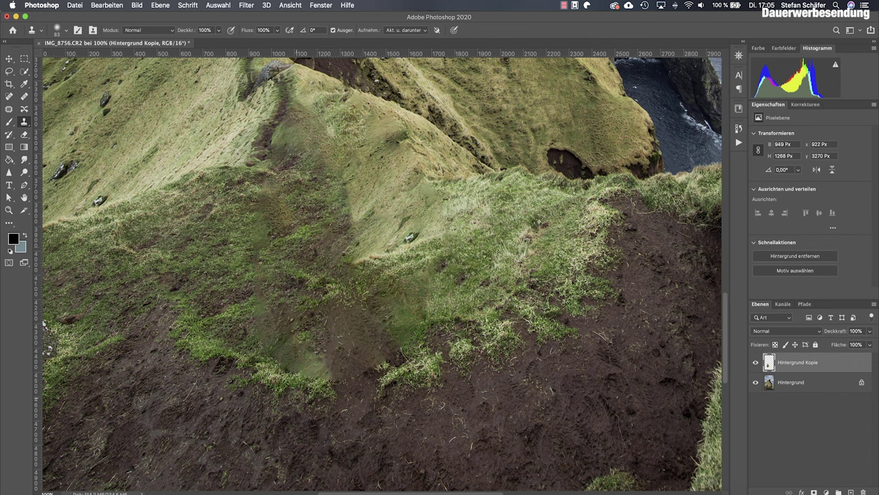
Step: Sample nearby soil and clone it over the remaining grass patches along the edge
{"action": "left_click", "coordinate": [355, 397], "text": "alt"}
{"action": "mouse_move", "coordinate": [343, 381]}
{"action": "left_mouse_down"}
{"action": "mouse_move", "coordinate": [361, 371]}
{"action": "mouse_move", "coordinate": [464, 466]}
{"action": "left_mouse_up"}
{"action": "mouse_move", "coordinate": [324, 388]}
{"action": "left_mouse_down"}
{"action": "mouse_move", "coordinate": [316, 370]}
{"action": "mouse_move", "coordinate": [302, 385]}
{"action": "left_mouse_up"}
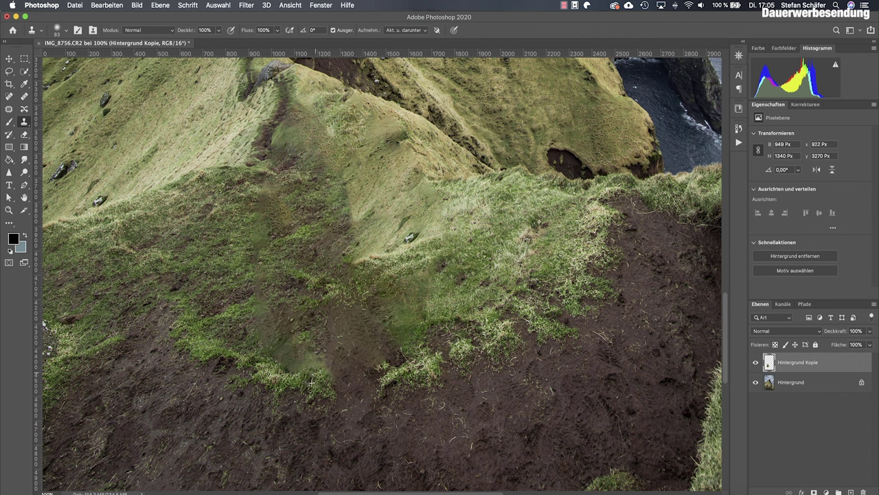
{"action": "mouse_move", "coordinate": [324, 385]}
{"action": "left_mouse_down"}
{"action": "mouse_move", "coordinate": [312, 364]}
{"action": "mouse_move", "coordinate": [335, 395]}
{"action": "mouse_move", "coordinate": [305, 373]}
{"action": "left_mouse_up"}
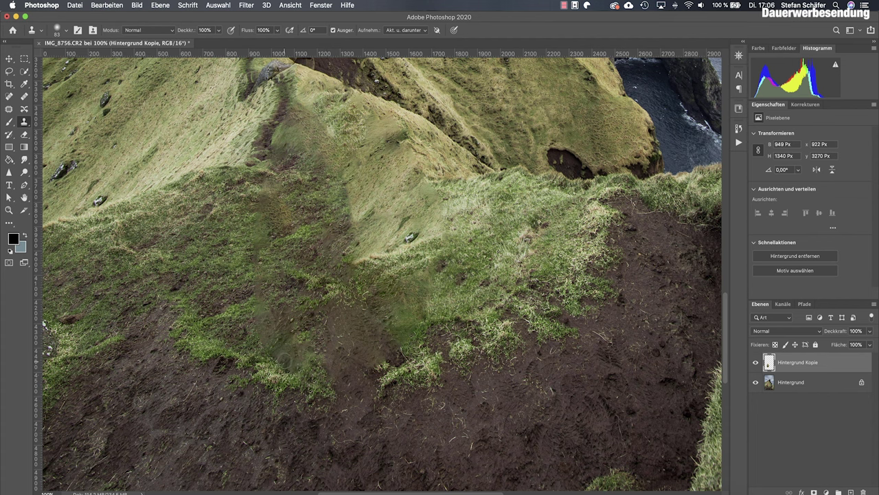
{"action": "left_click_drag", "start_coordinate": [292, 359], "coordinate": [299, 352]}
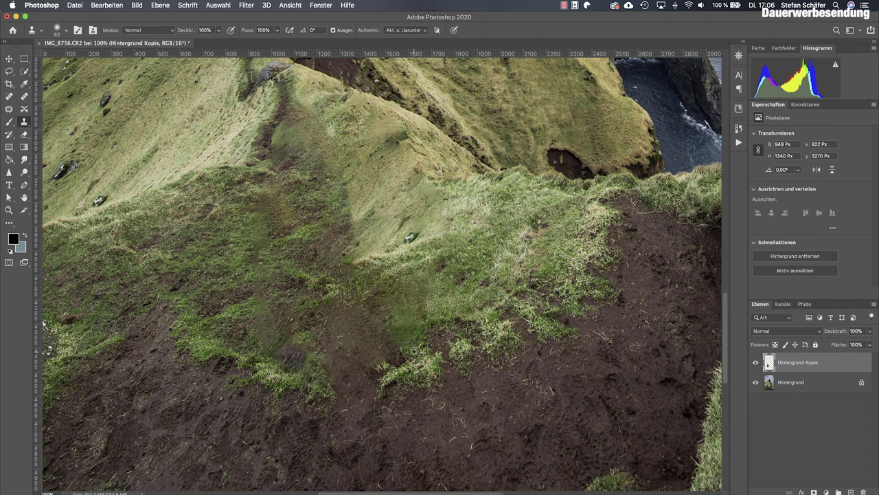
{"action": "left_click_drag", "start_coordinate": [410, 341], "coordinate": [418, 317]}
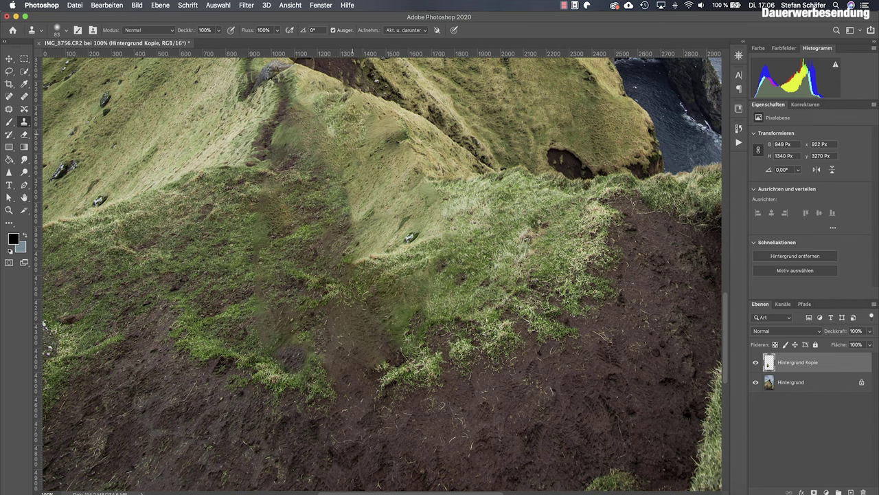
{"action": "left_click", "coordinate": [9, 210]}
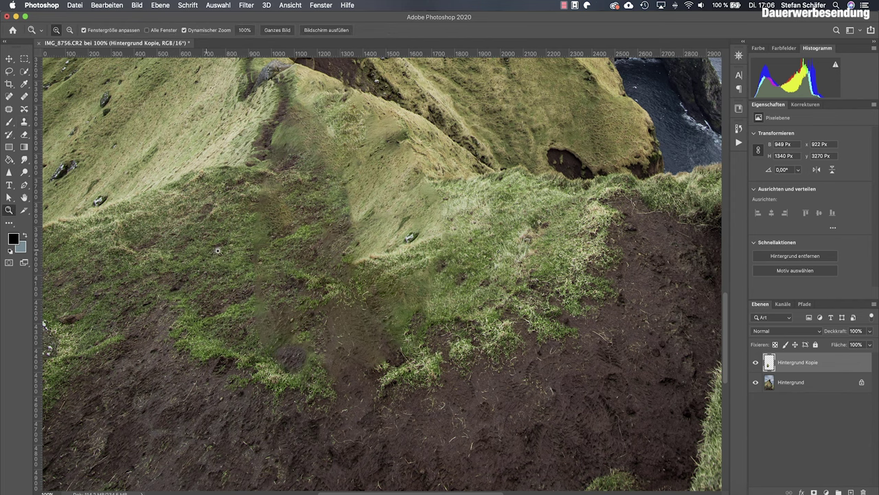
{"action": "left_click", "coordinate": [312, 258], "text": "alt"}
{"action": "left_click", "coordinate": [311, 258], "text": "alt"}
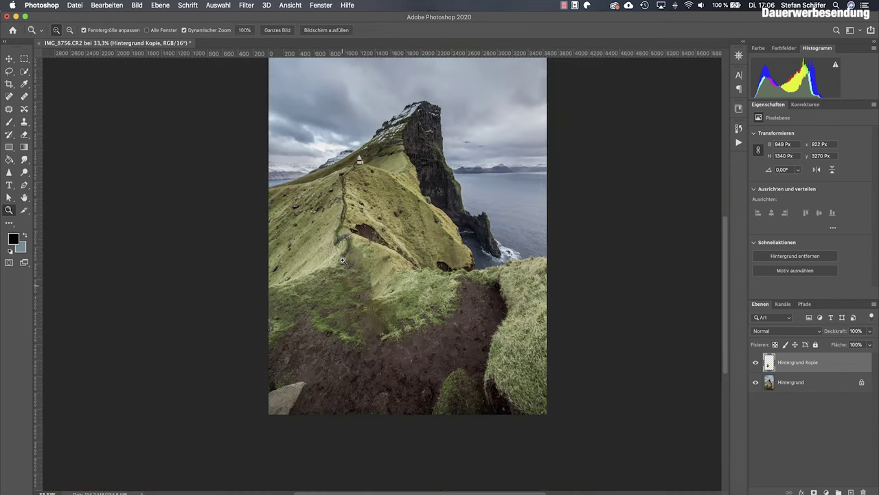
{"action": "left_click", "coordinate": [756, 364]}
{"action": "left_click", "coordinate": [756, 364]}
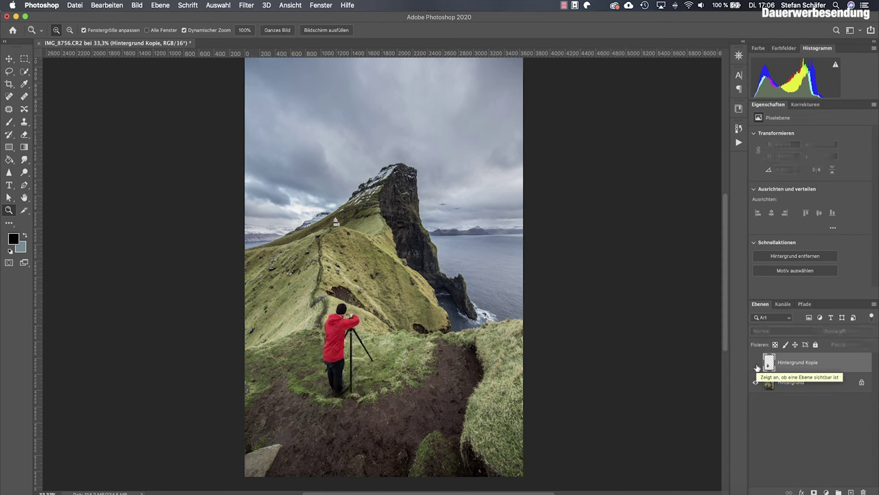
{"action": "left_click", "coordinate": [756, 364]}
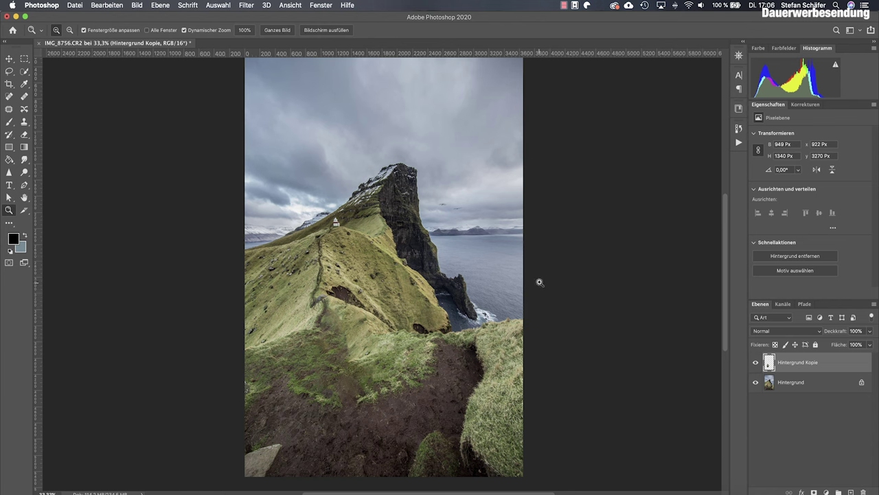
{"action": "left_click", "coordinate": [453, 211]}
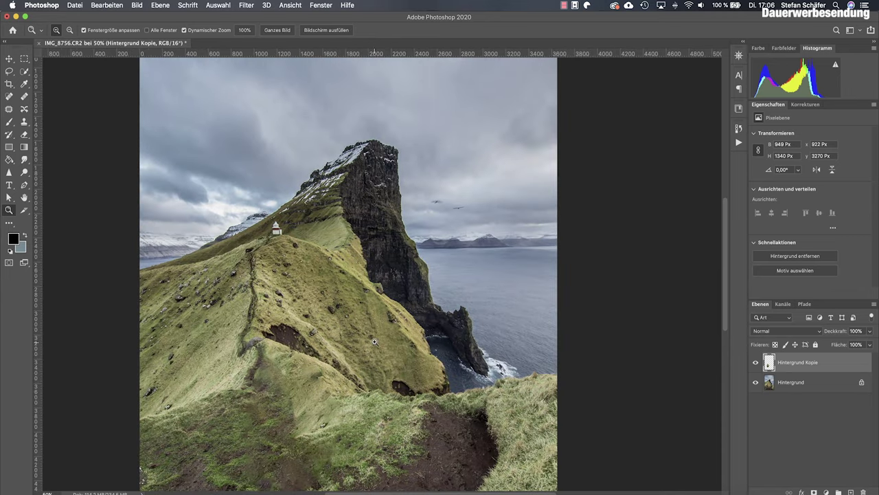
{"action": "left_click", "coordinate": [373, 377], "text": "alt"}
{"action": "left_click", "coordinate": [398, 351], "text": "alt"}
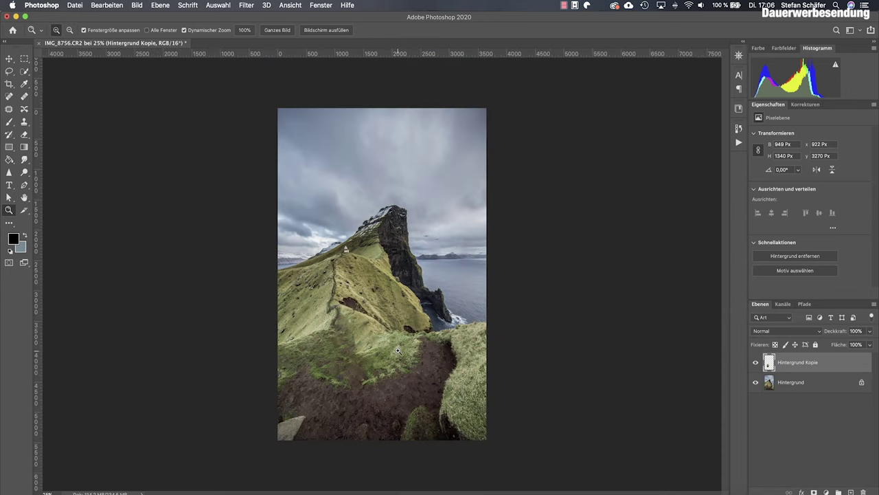